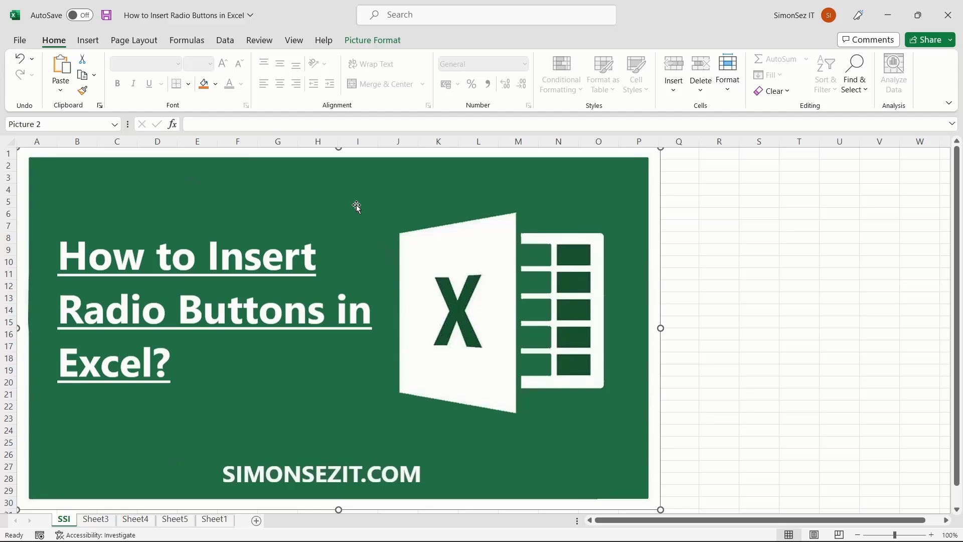
# - Switch to Sheet3, which holds the title 'How to Insert Radio Buttons in Excel?'
pyautogui.click(96, 519)
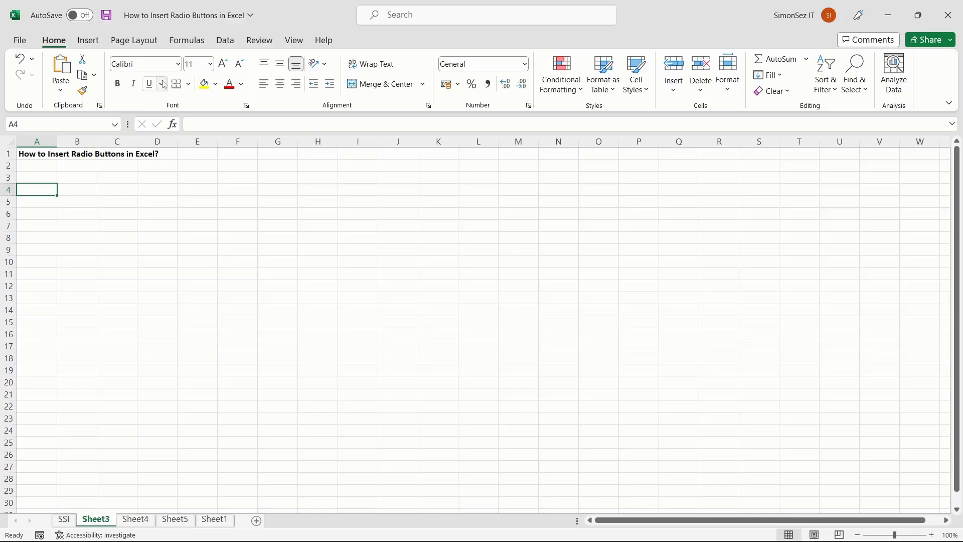
# - Tick Developer under Main Tabs in Customize the Ribbon so the Developer tab appears
pyautogui.rightClick(163, 41)
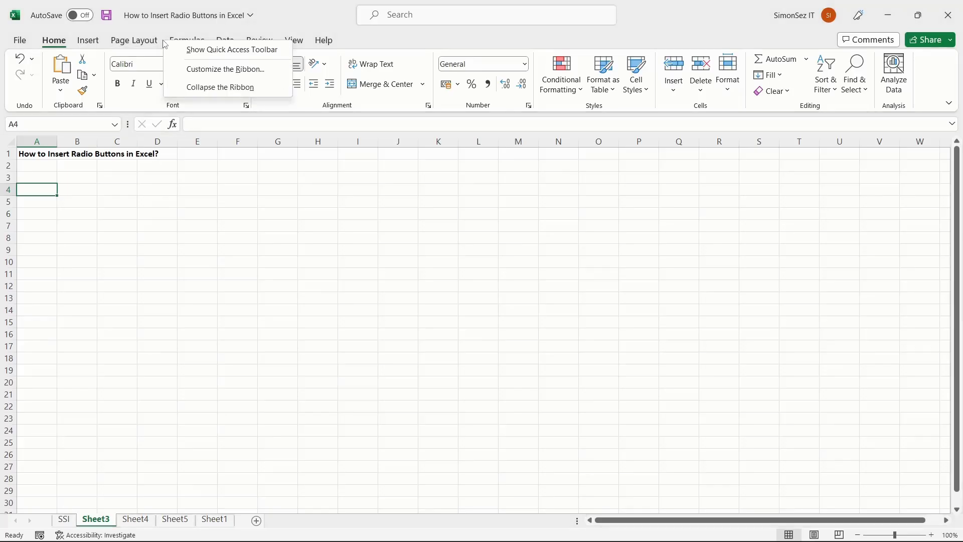
pyautogui.click(276, 73)
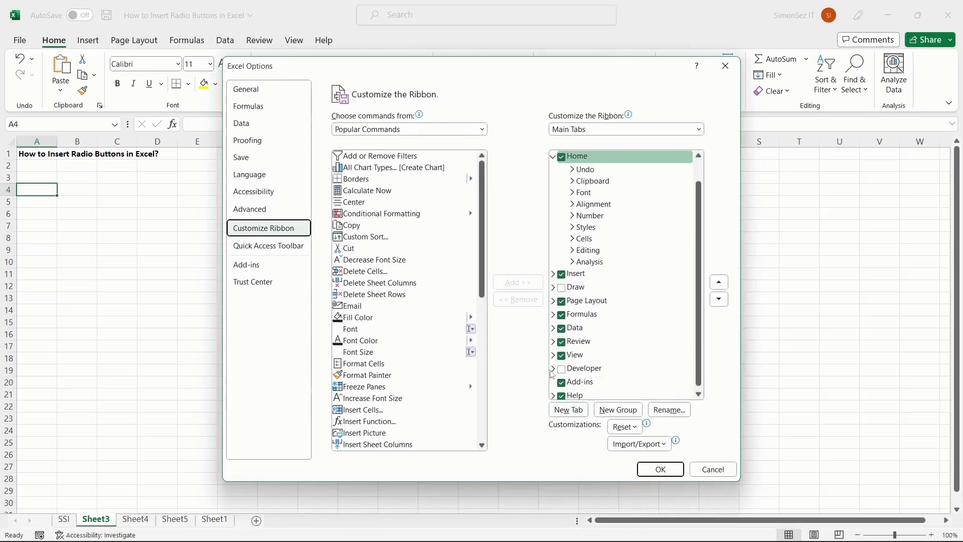
pyautogui.click(565, 371)
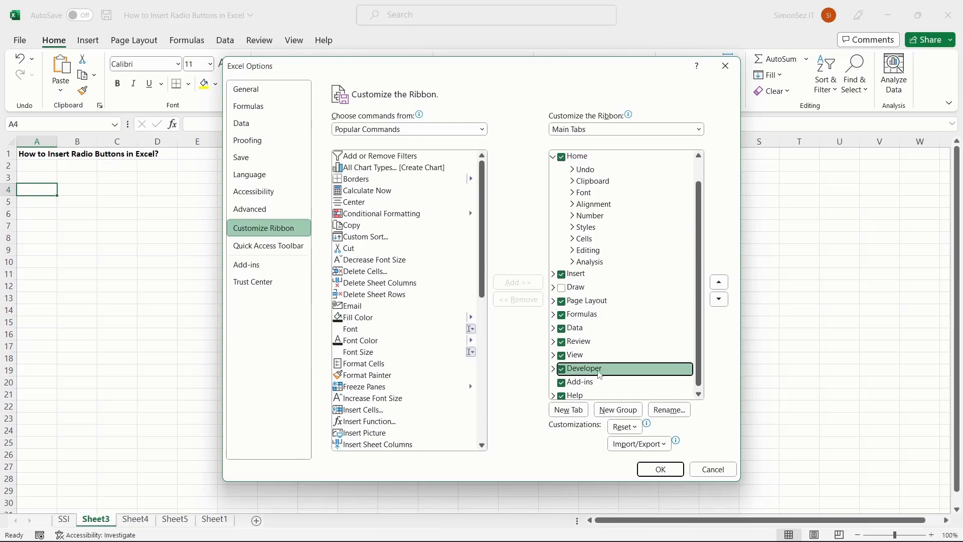
pyautogui.click(667, 469)
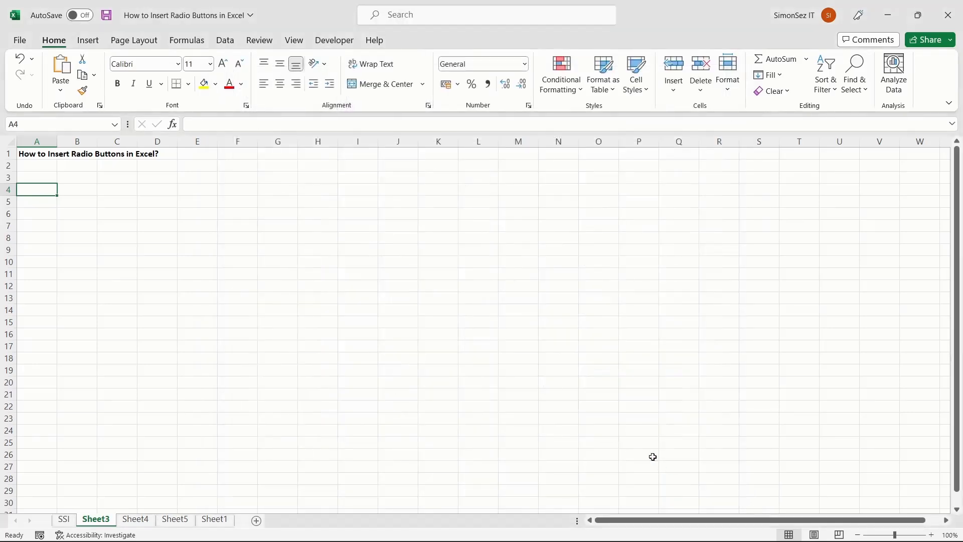
# - Draw a Form Controls option button around cell B6 on Sheet3
pyautogui.click(83, 191)
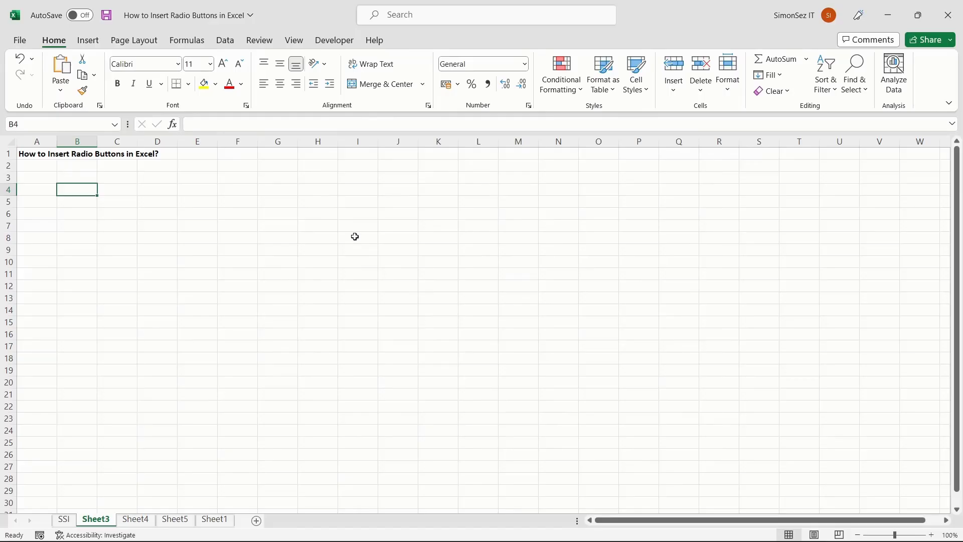
pyautogui.click(335, 43)
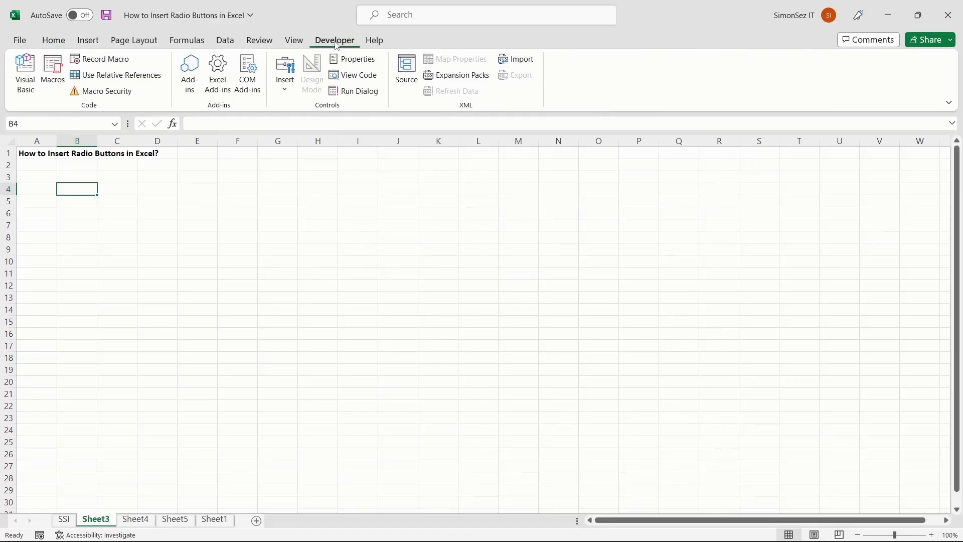
pyautogui.click(290, 87)
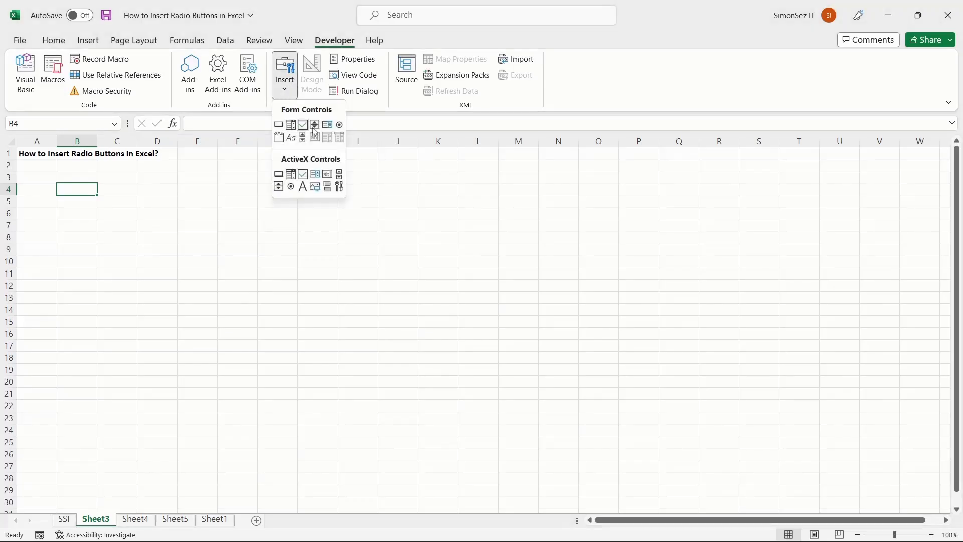
pyautogui.click(340, 125)
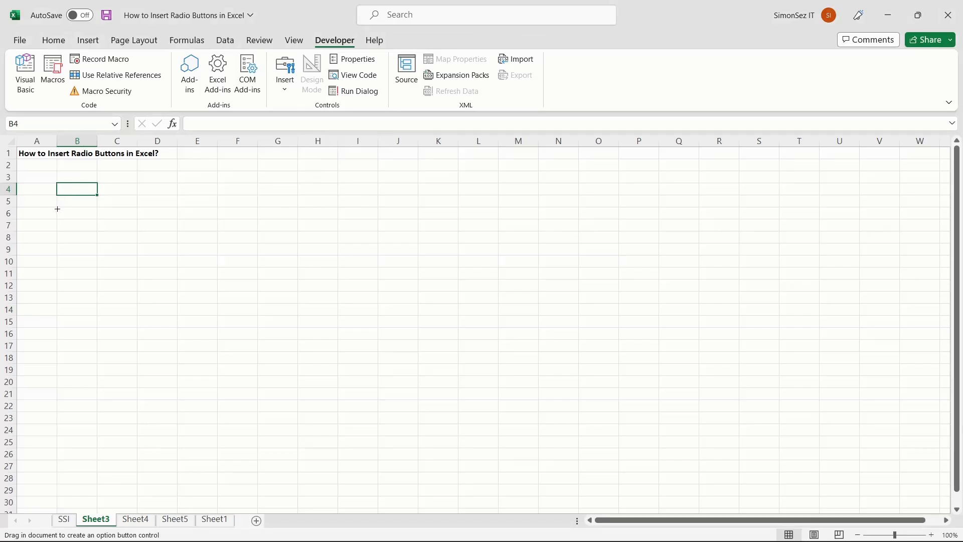
pyautogui.moveTo(57, 207); pyautogui.dragTo(98, 215)
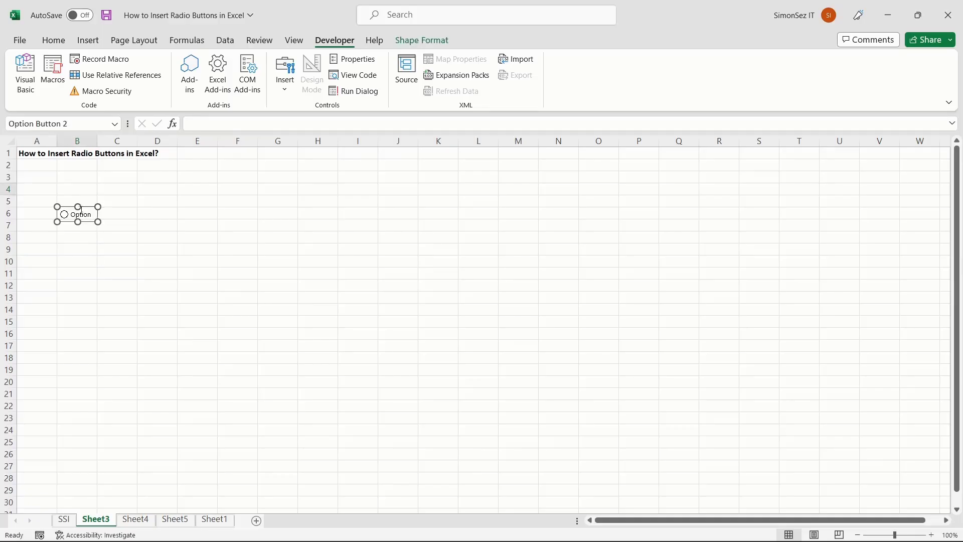
# - Enlarge Option Button 2 so it spans roughly rows 5 to 8, out to column D
pyautogui.moveTo(99, 221); pyautogui.dragTo(114, 221)
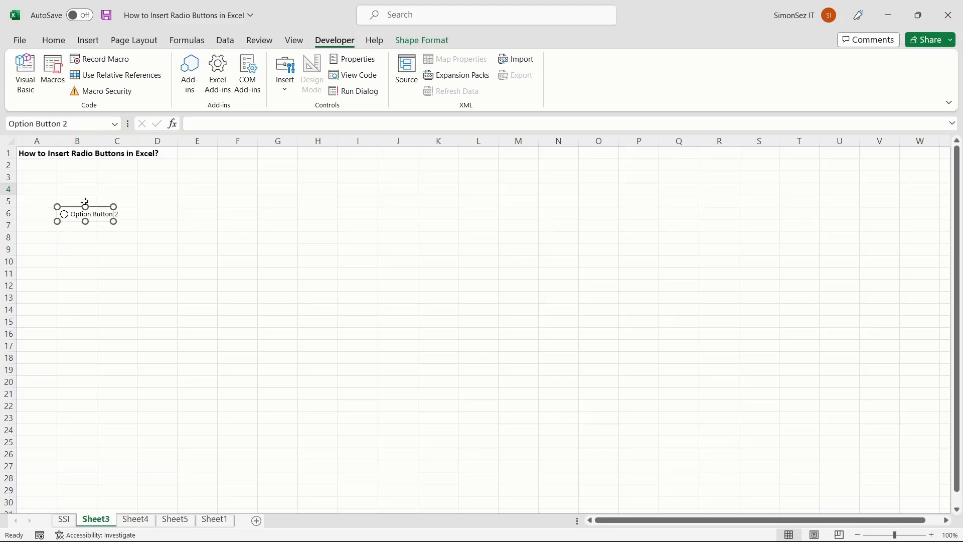
pyautogui.click(98, 210)
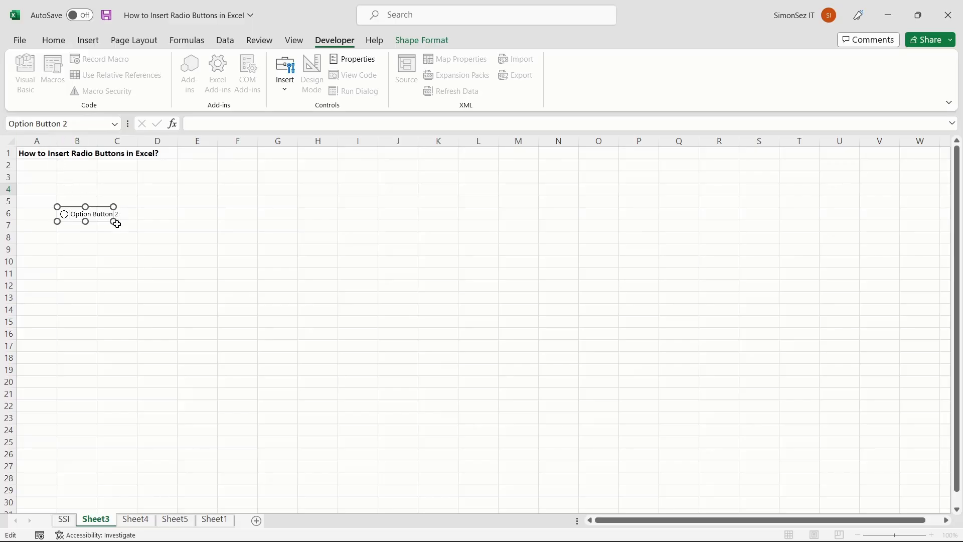
pyautogui.moveTo(117, 224); pyautogui.dragTo(143, 224)
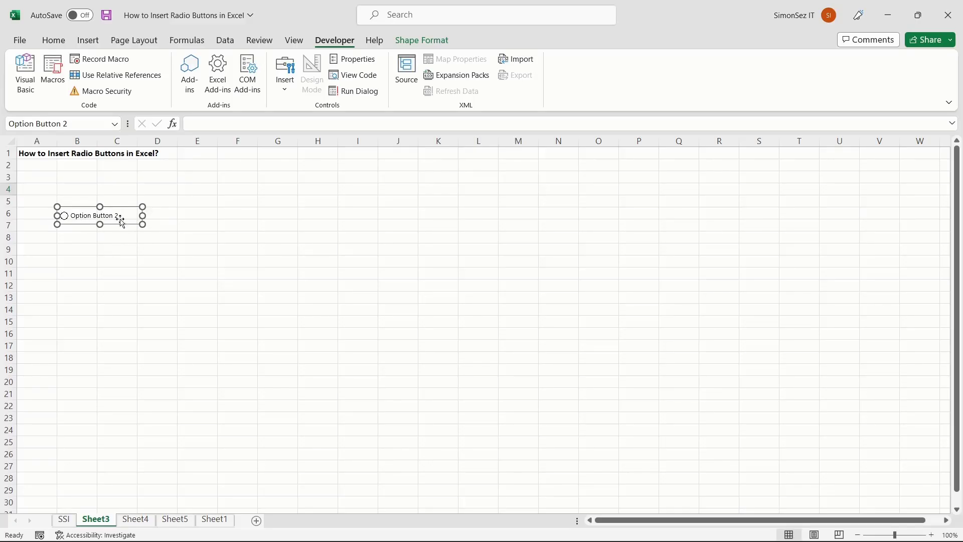
pyautogui.moveTo(143, 224); pyautogui.dragTo(151, 236)
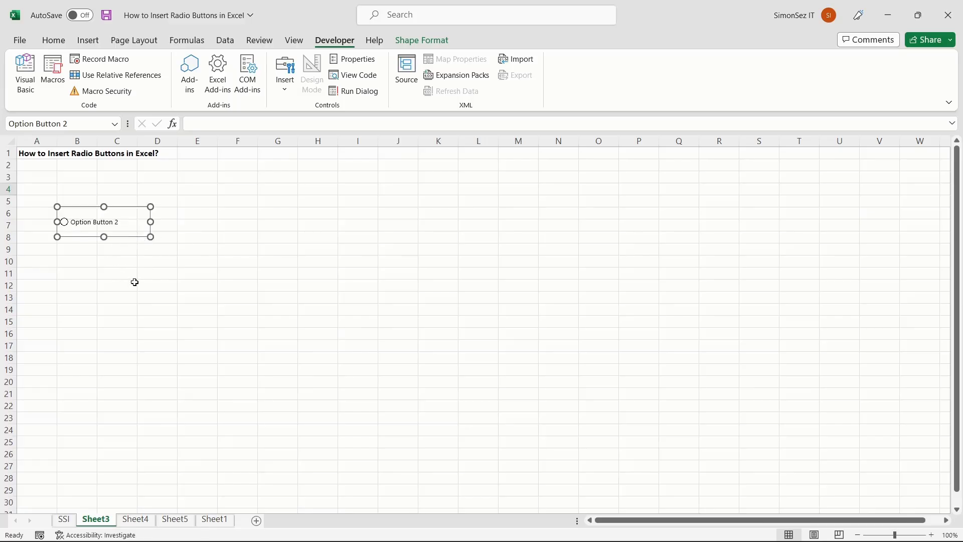
# - Switch Option Button 2 on, then click away from it to deselect it
pyautogui.click(134, 276)
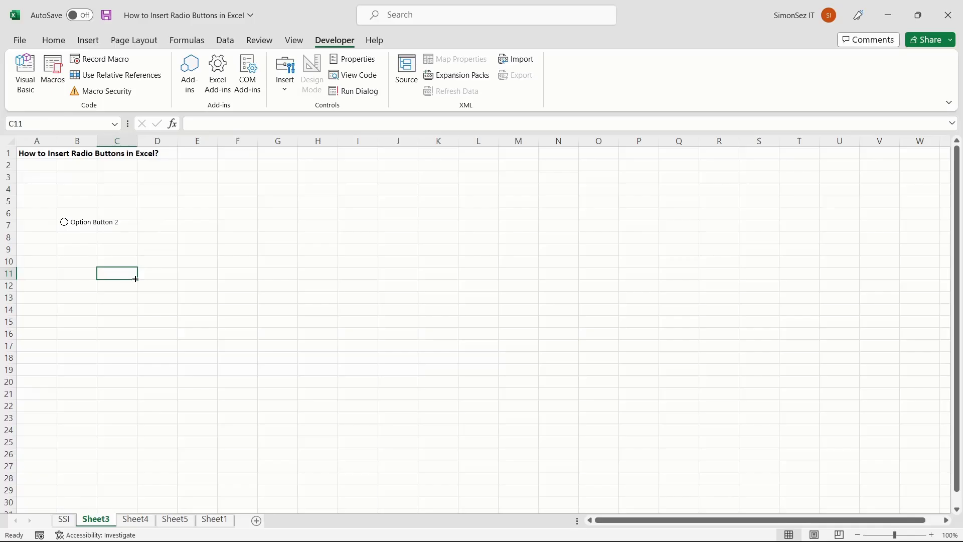
pyautogui.keyDown('ctrl'); pyautogui.click(93, 227); pyautogui.keyUp('ctrl')
pyautogui.click(93, 223)
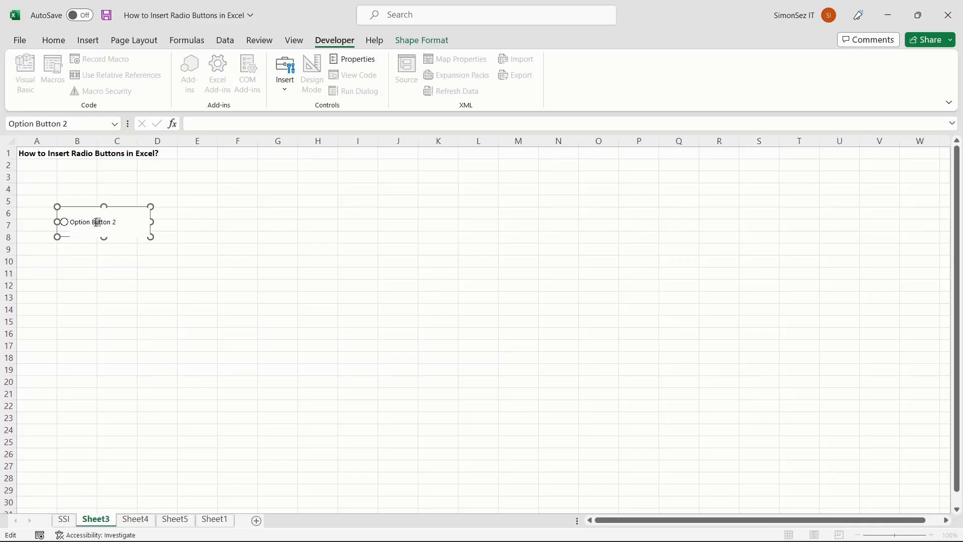
pyautogui.click(121, 265)
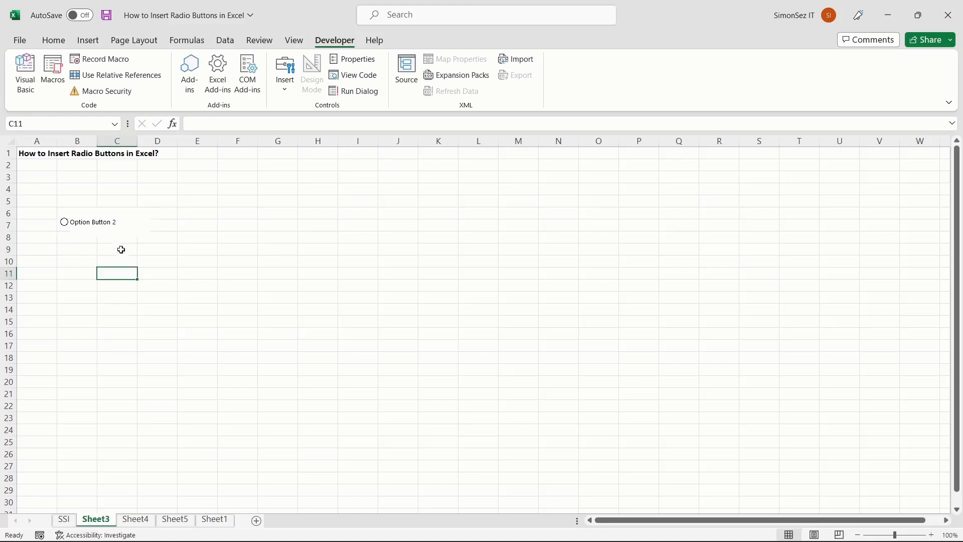
pyautogui.keyDown('ctrl'); pyautogui.click(101, 230); pyautogui.keyUp('ctrl')
pyautogui.click(101, 226)
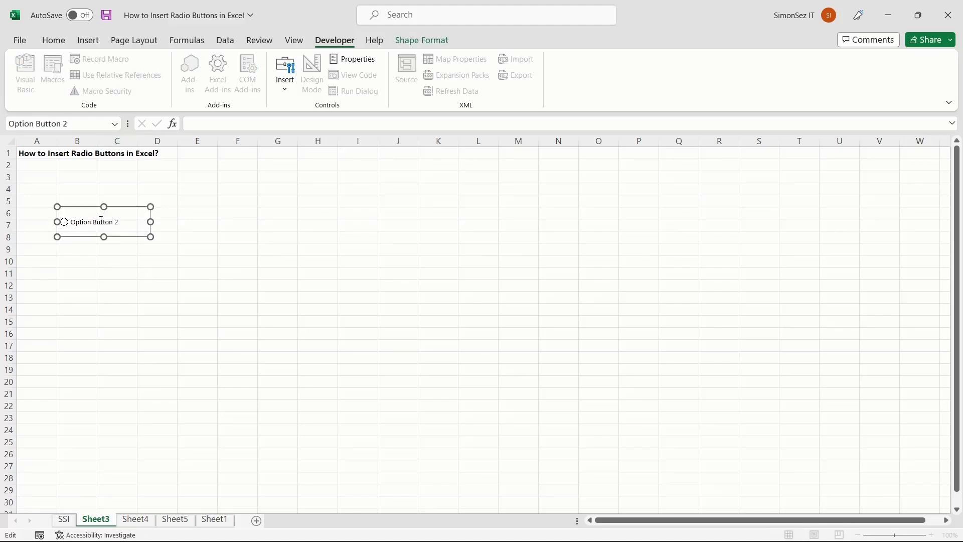
pyautogui.click(236, 201)
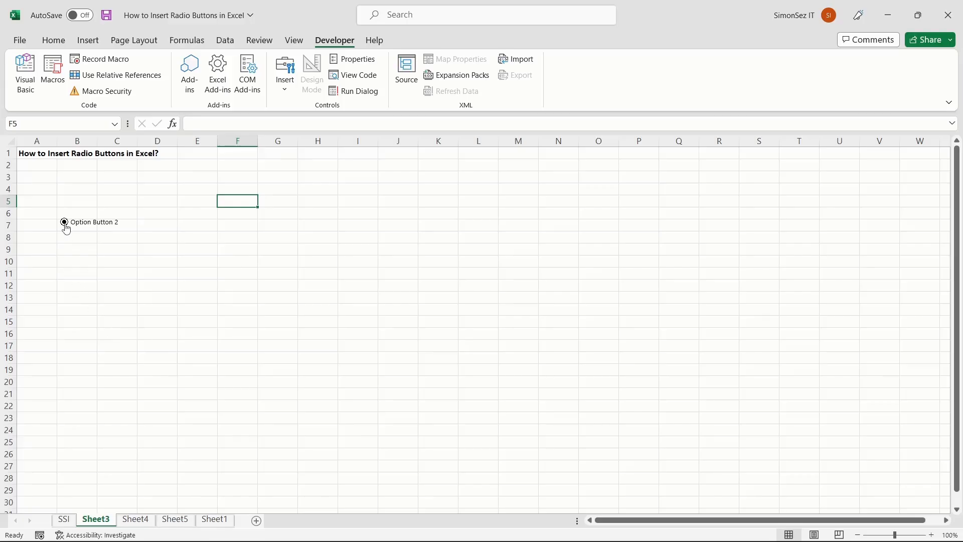
pyautogui.click(136, 520)
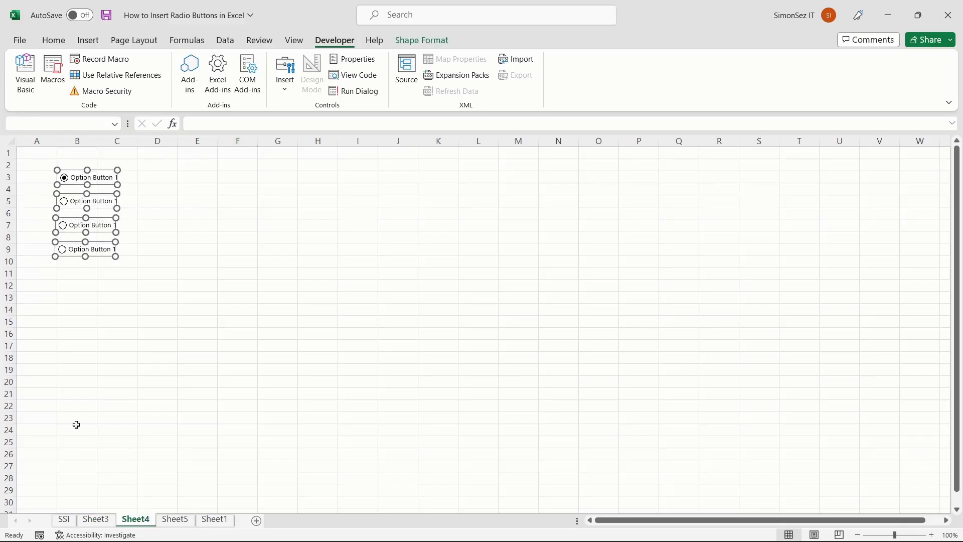
pyautogui.click(168, 236)
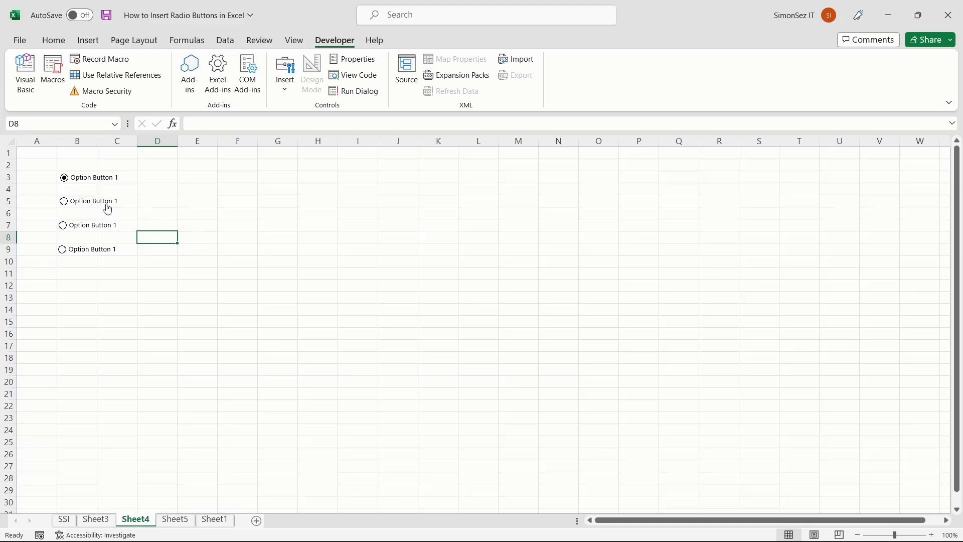
pyautogui.click(203, 263)
pyautogui.click(211, 293)
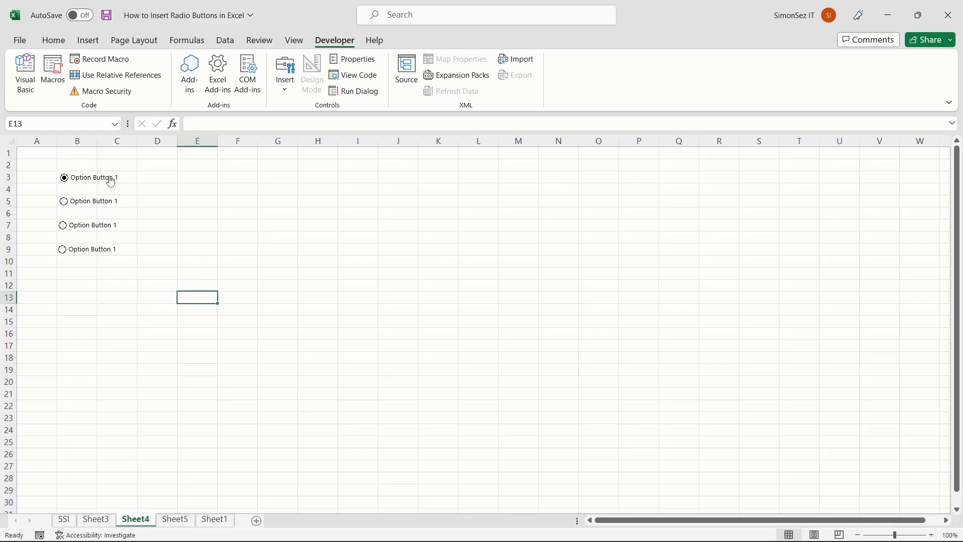
# - Set the fourth option button's Format Control cell link to $E$3
pyautogui.rightClick(89, 251)
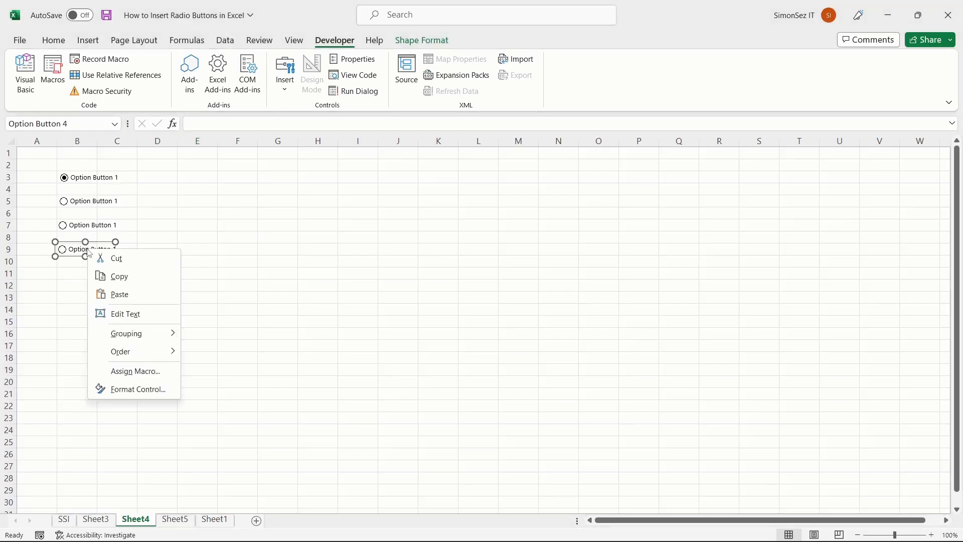
pyautogui.click(131, 388)
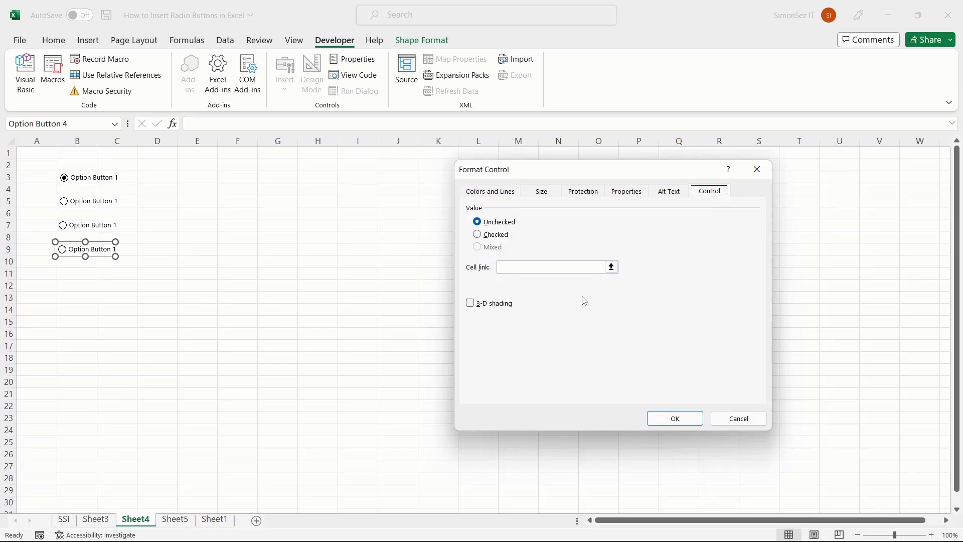
pyautogui.click(611, 267)
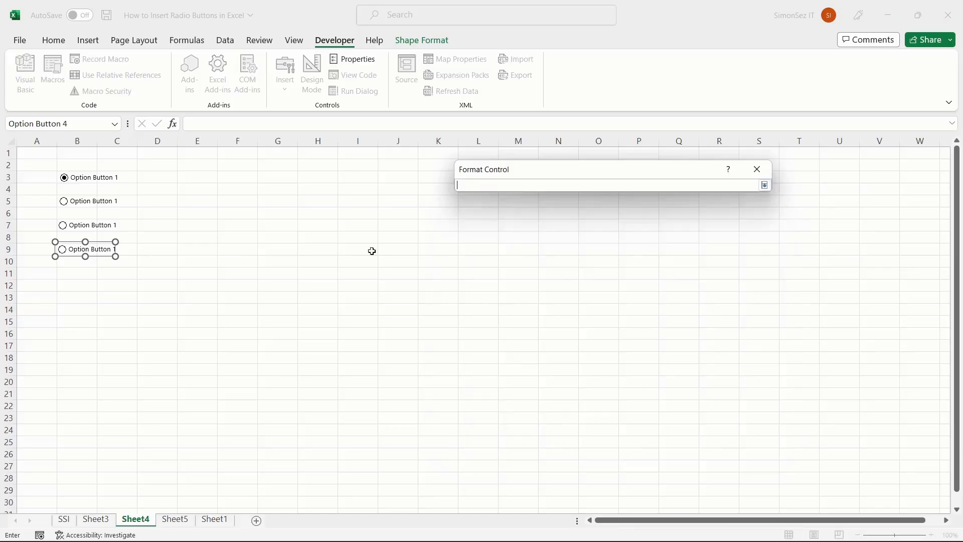
pyautogui.click(210, 179)
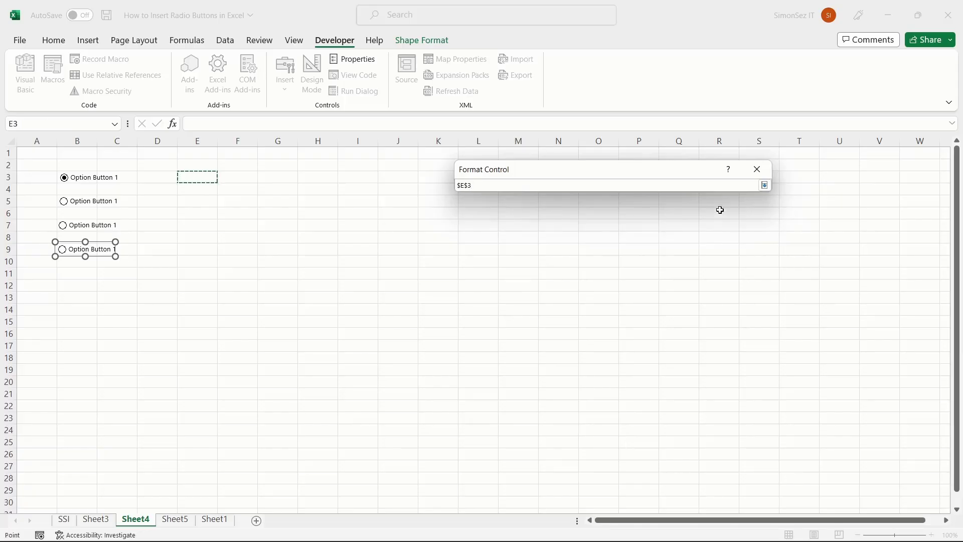
pyautogui.click(764, 185)
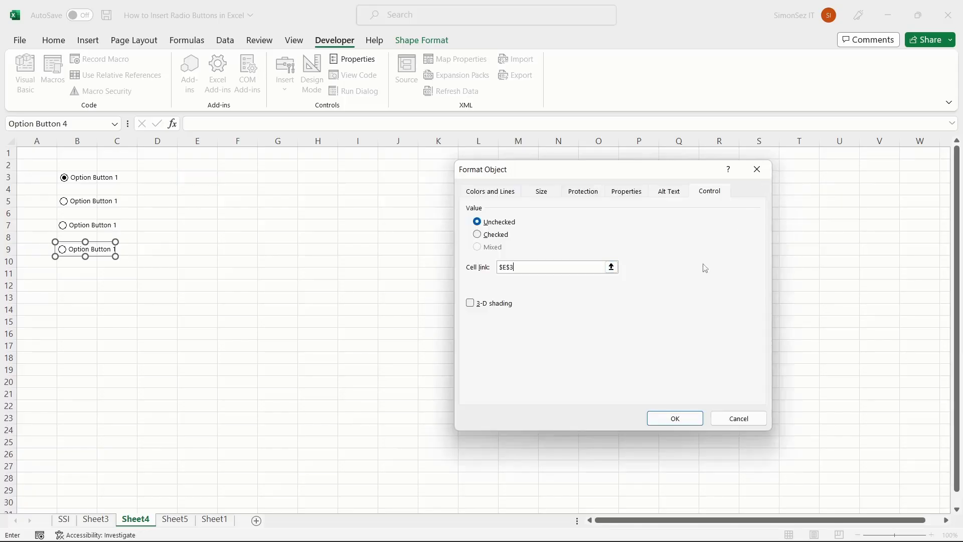
pyautogui.click(672, 416)
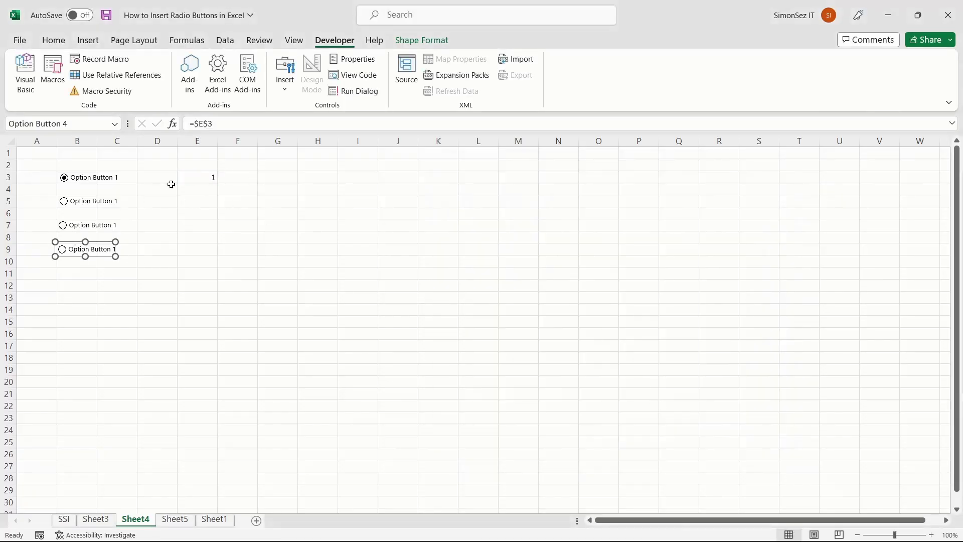
# - On Sheet5, draw a group box around the four option buttons
pyautogui.click(177, 520)
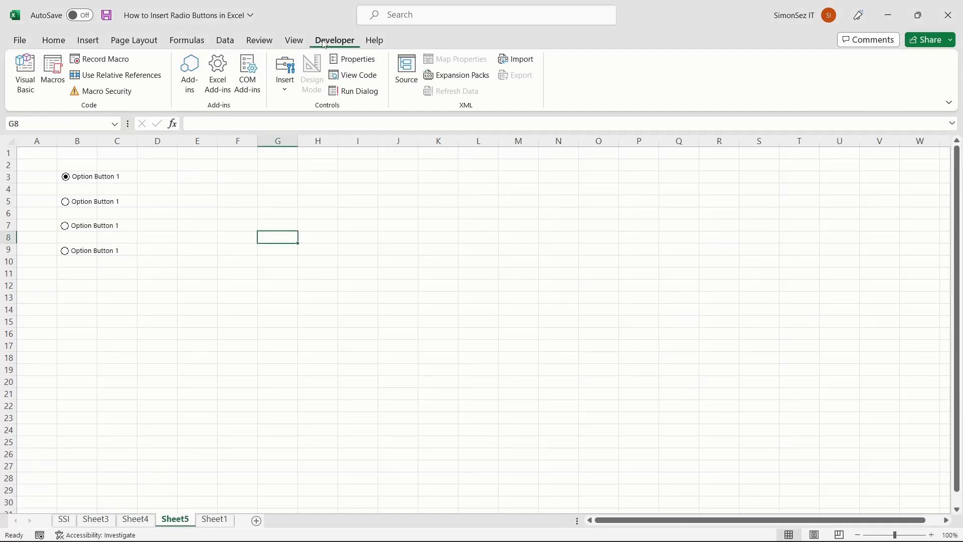
pyautogui.click(285, 80)
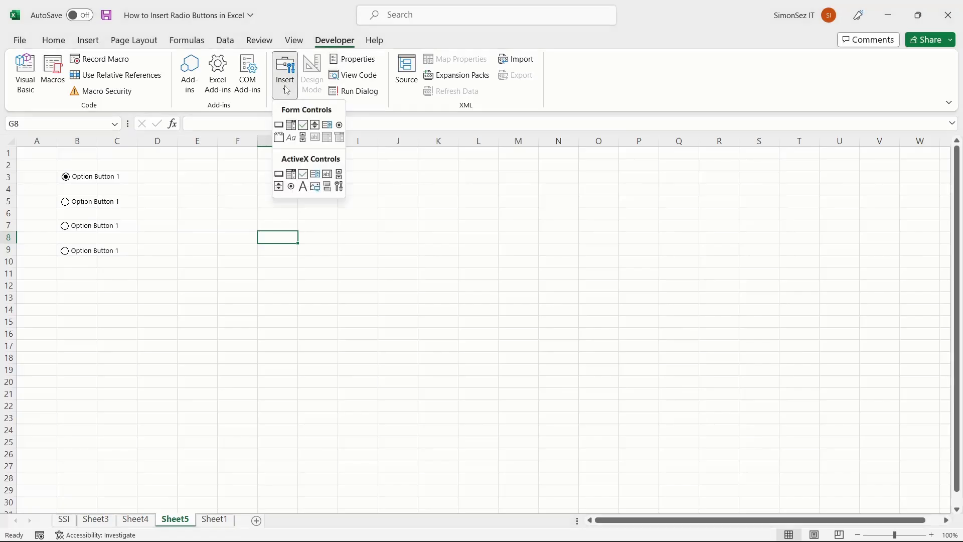
pyautogui.click(279, 137)
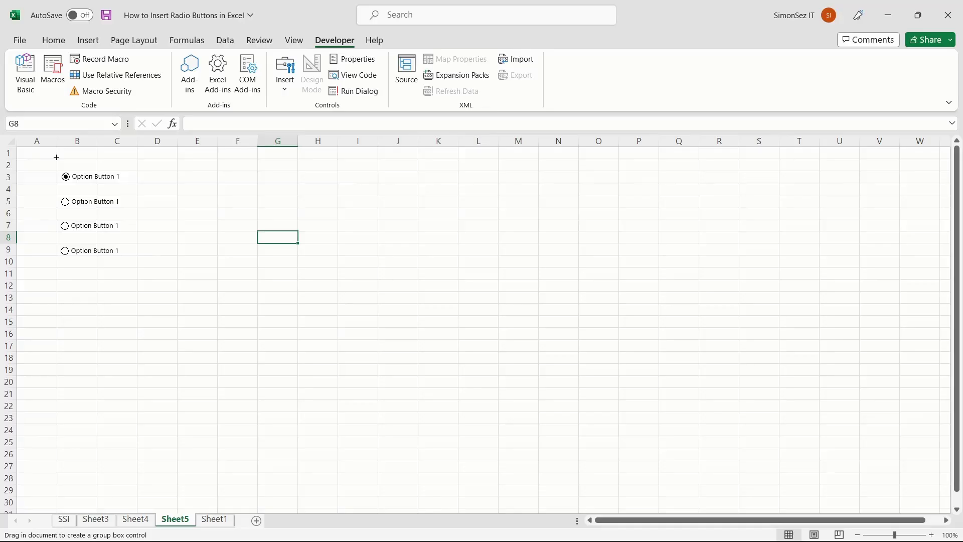
pyautogui.moveTo(56, 157); pyautogui.dragTo(136, 269)
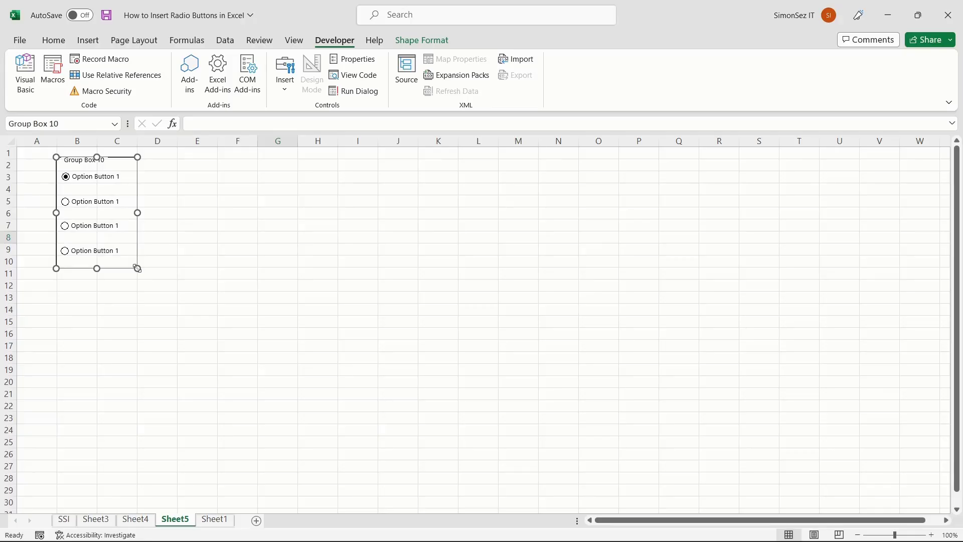
pyautogui.click(84, 161)
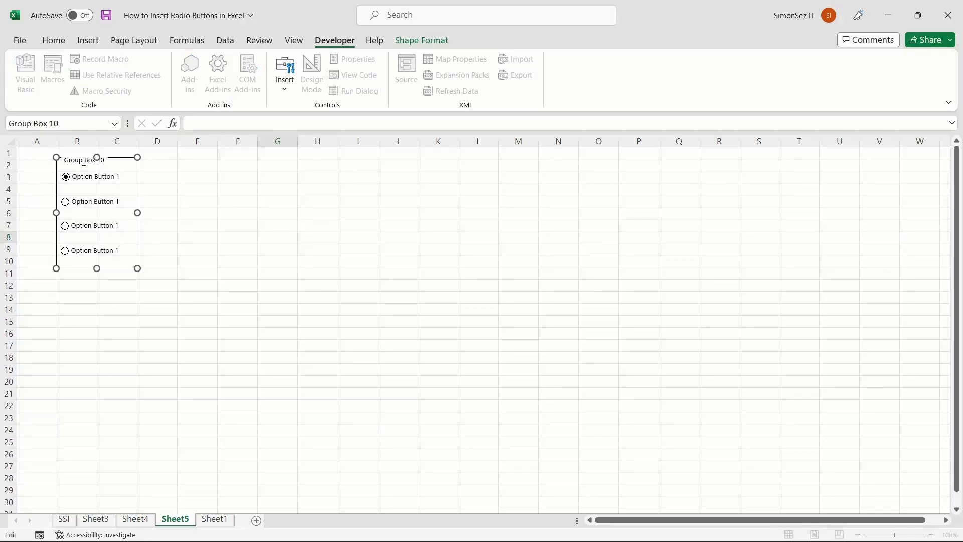
pyautogui.rightClick(84, 160)
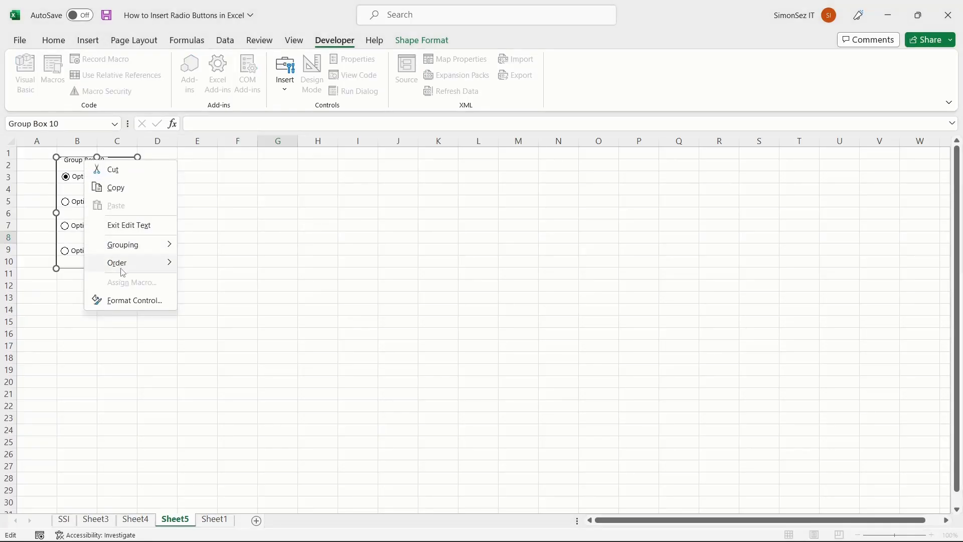
pyautogui.click(151, 232)
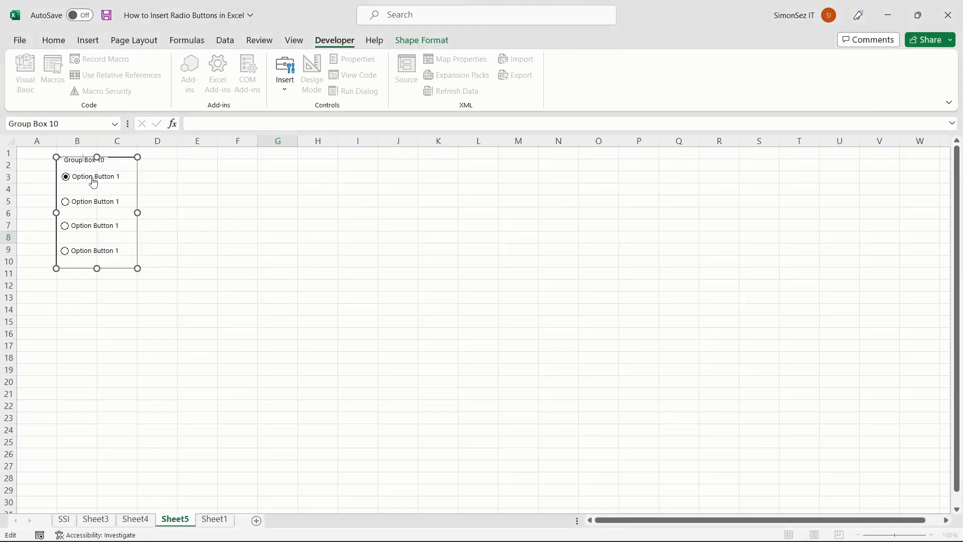
# - Group the group box with the four option buttons and move the group a few rows down
pyautogui.keyDown('ctrl'); pyautogui.click(118, 181); pyautogui.keyUp('ctrl')
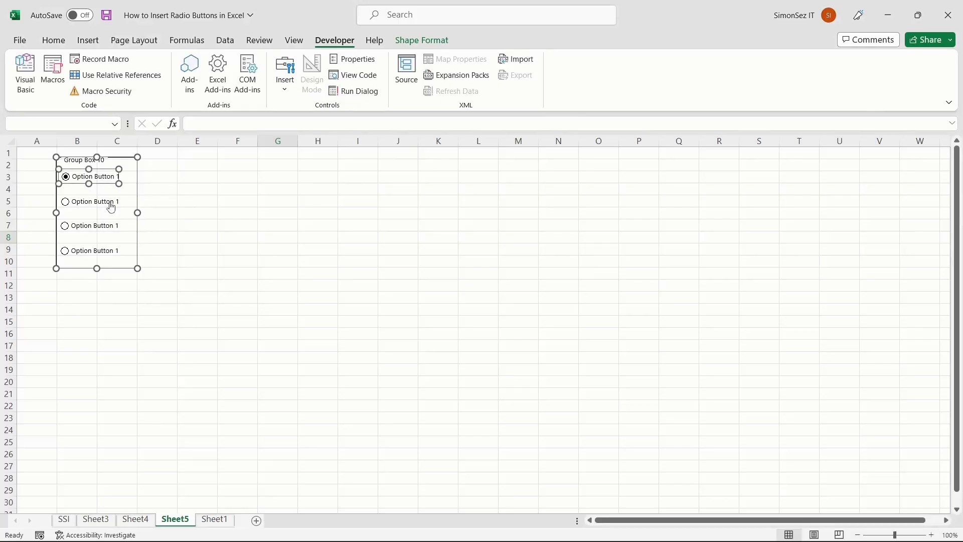
pyautogui.keyDown('ctrl'); pyautogui.click(107, 204); pyautogui.keyUp('ctrl')
pyautogui.keyDown('ctrl'); pyautogui.click(107, 230); pyautogui.keyUp('ctrl')
pyautogui.keyDown('ctrl'); pyautogui.click(107, 255); pyautogui.keyUp('ctrl')
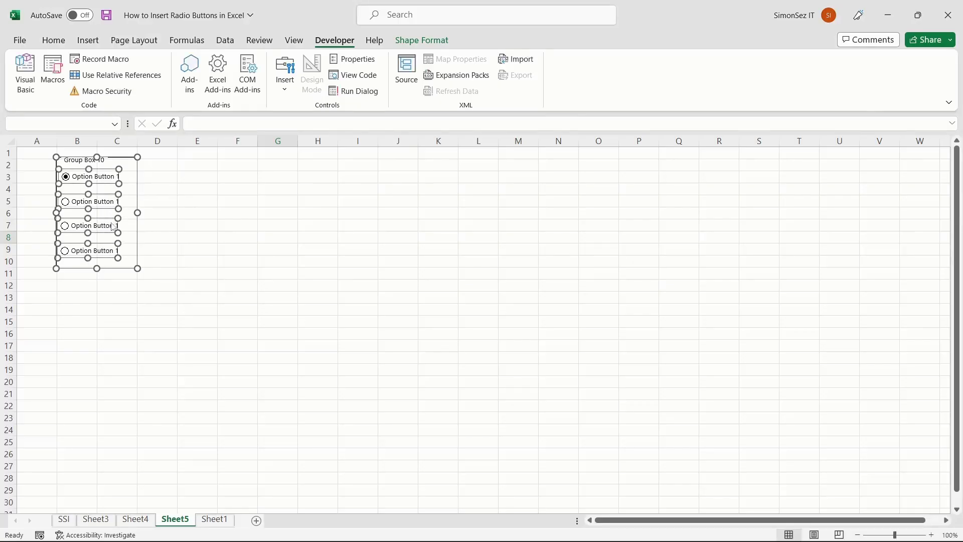
pyautogui.rightClick(112, 222)
pyautogui.moveTo(225, 333)
pyautogui.click(264, 333)
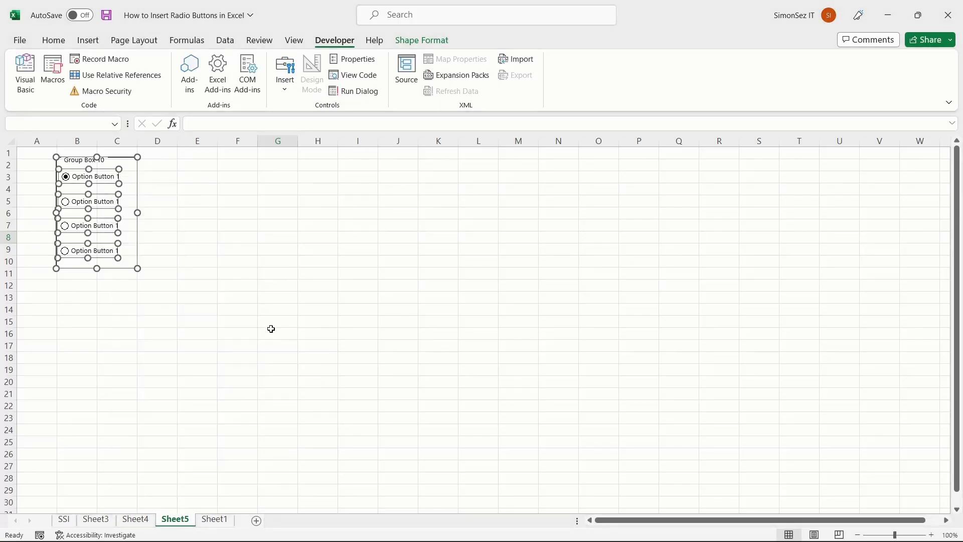
pyautogui.moveTo(121, 277); pyautogui.dragTo(122, 312)
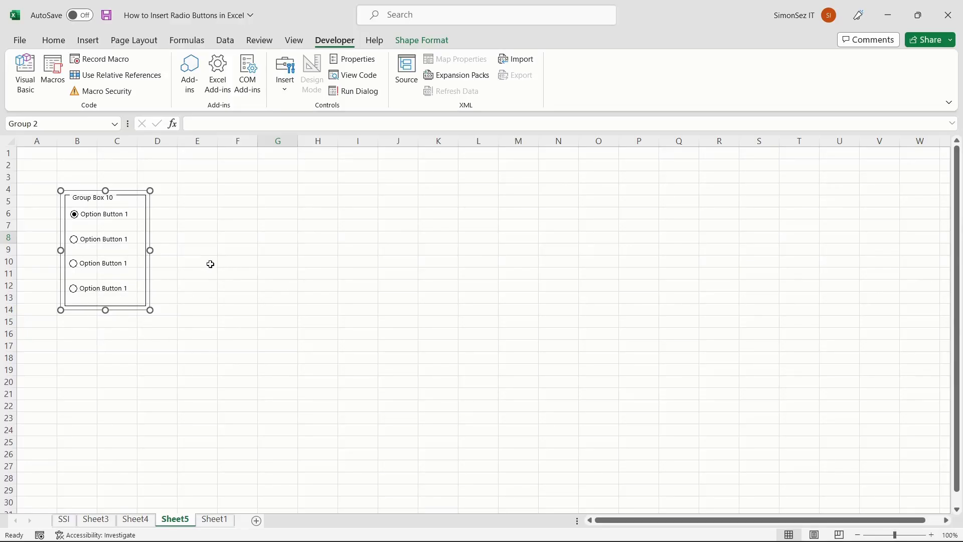
# - Switch on the second option button in Group 2, then select the group and its buttons
pyautogui.click(72, 245)
pyautogui.click(275, 243)
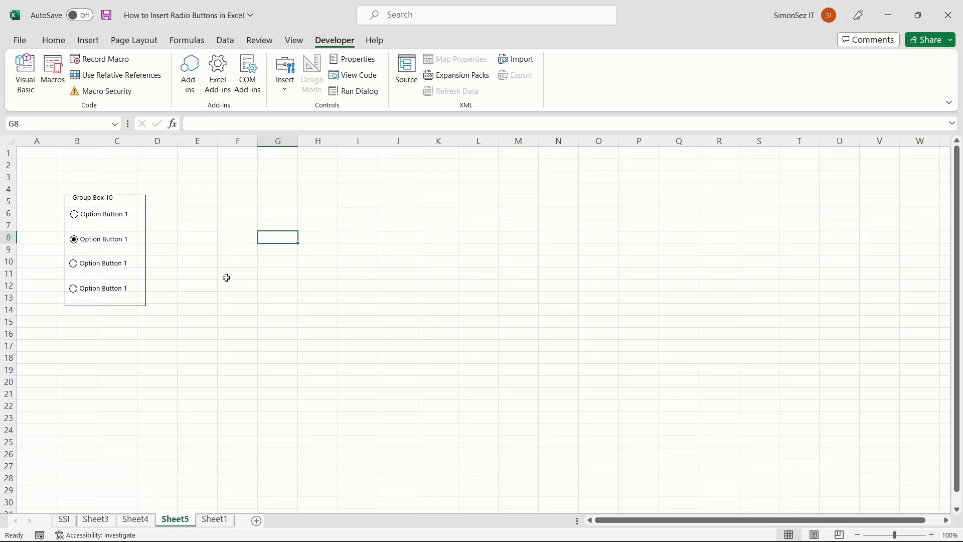
pyautogui.keyDown('ctrl'); pyautogui.click(113, 243); pyautogui.keyUp('ctrl')
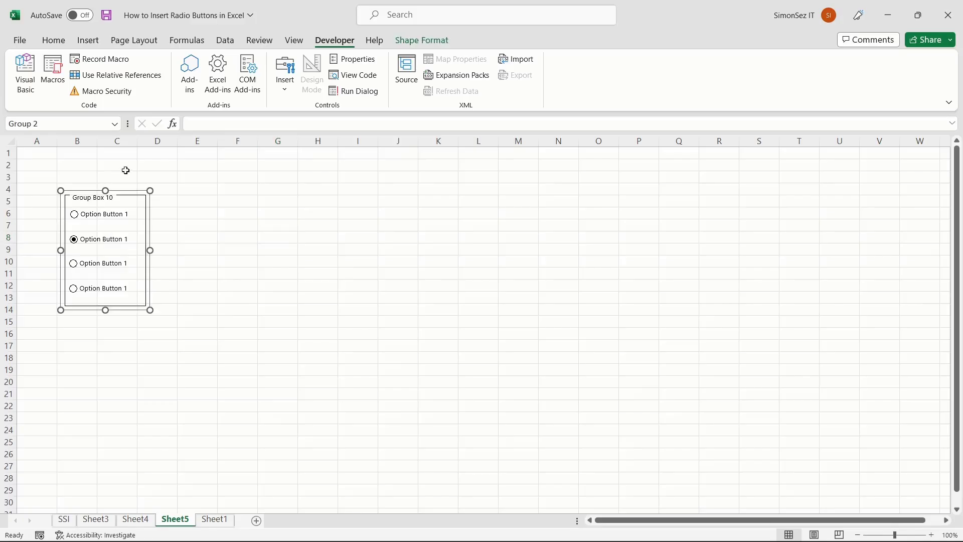
pyautogui.keyDown('ctrl'); pyautogui.click(109, 237); pyautogui.keyUp('ctrl')
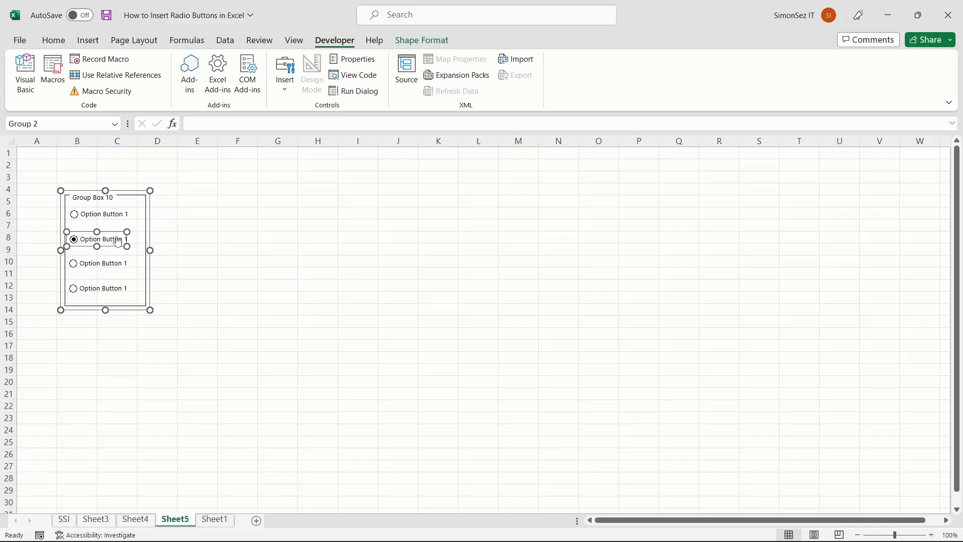
pyautogui.click(113, 217)
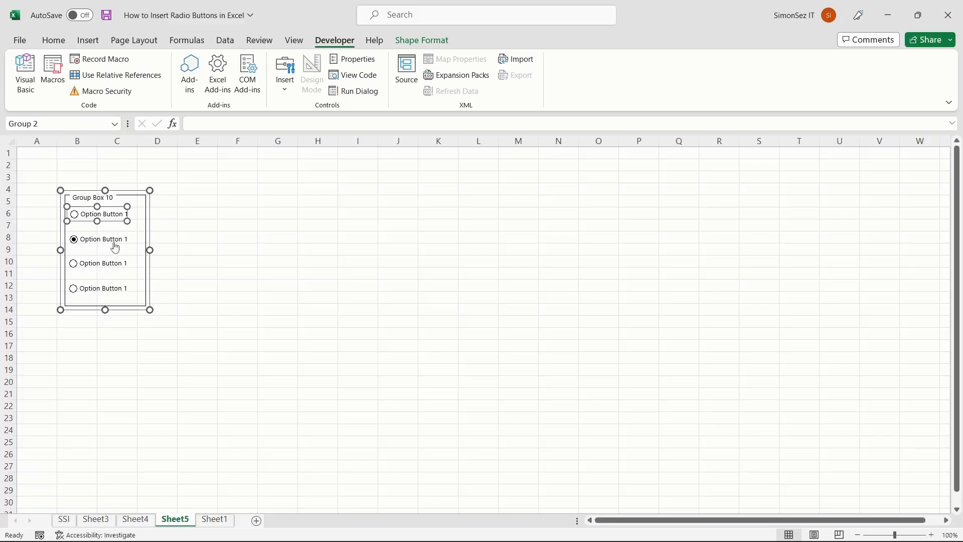
# - Delete the group box and its four option buttons from Sheet5
pyautogui.press('Escape')
pyautogui.press('Delete')
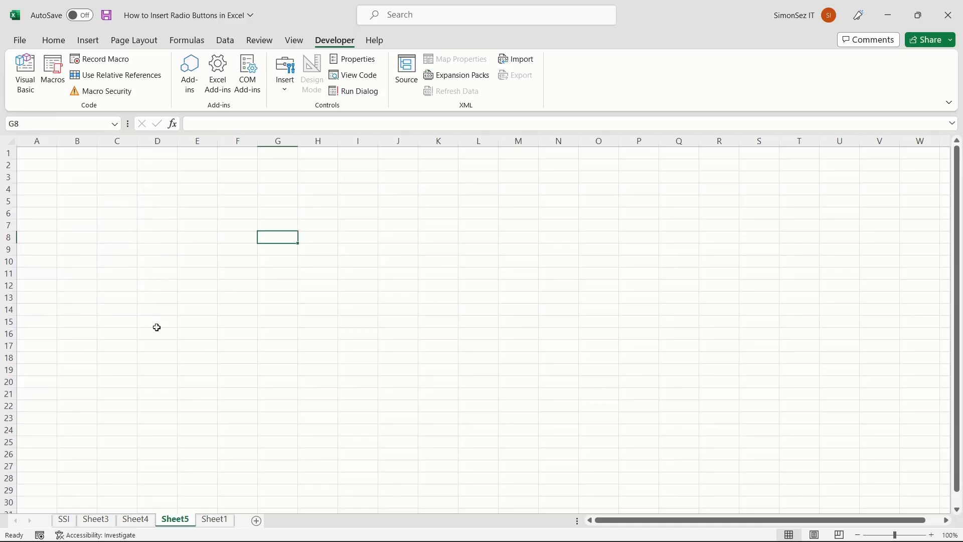